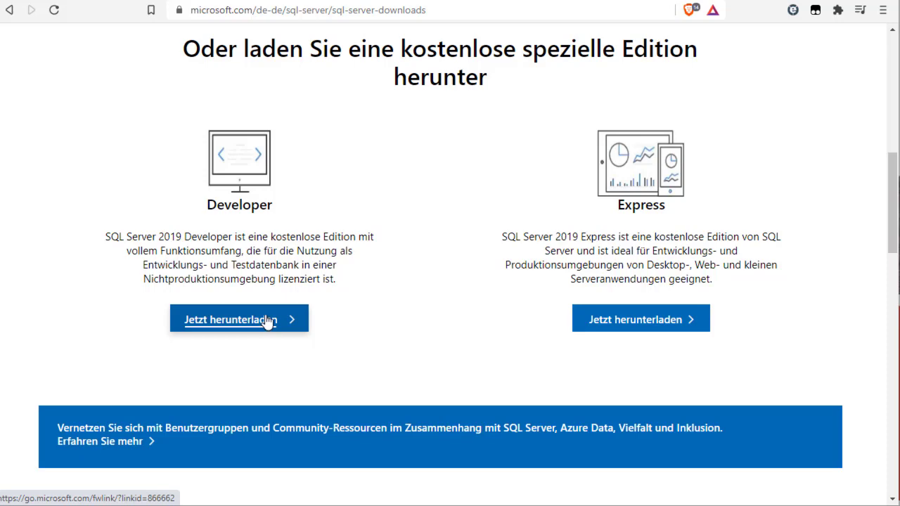
Download the free SQL Server 2019 Developer edition.
click(267, 321)
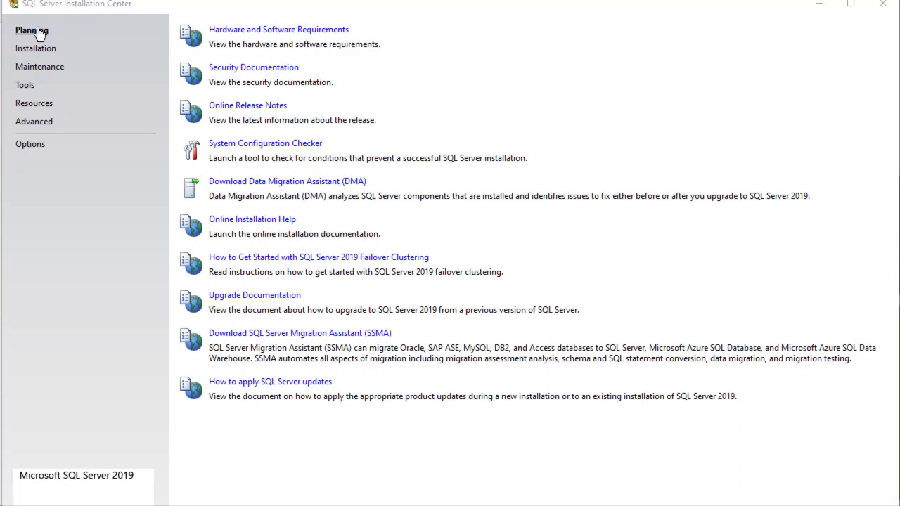
Run the System Configuration Checker, review the details of the global rules and close the check.
click(289, 144)
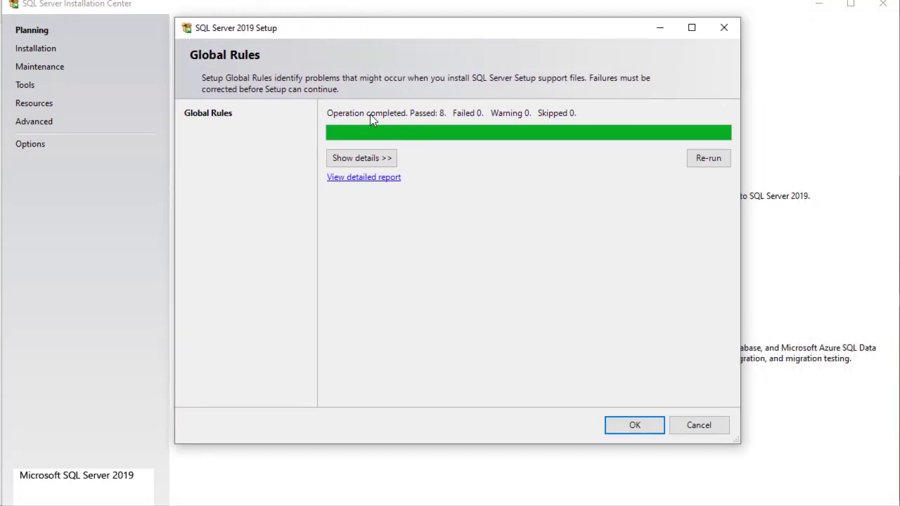
click(379, 156)
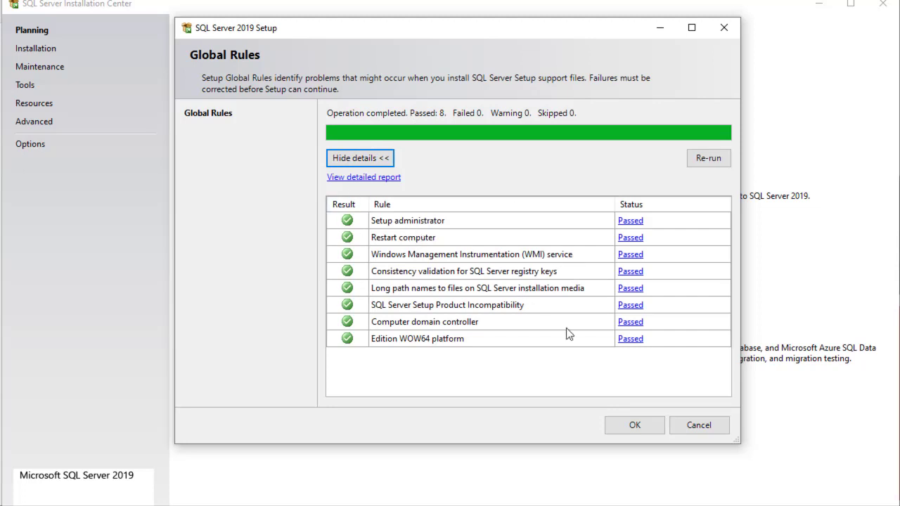
click(622, 422)
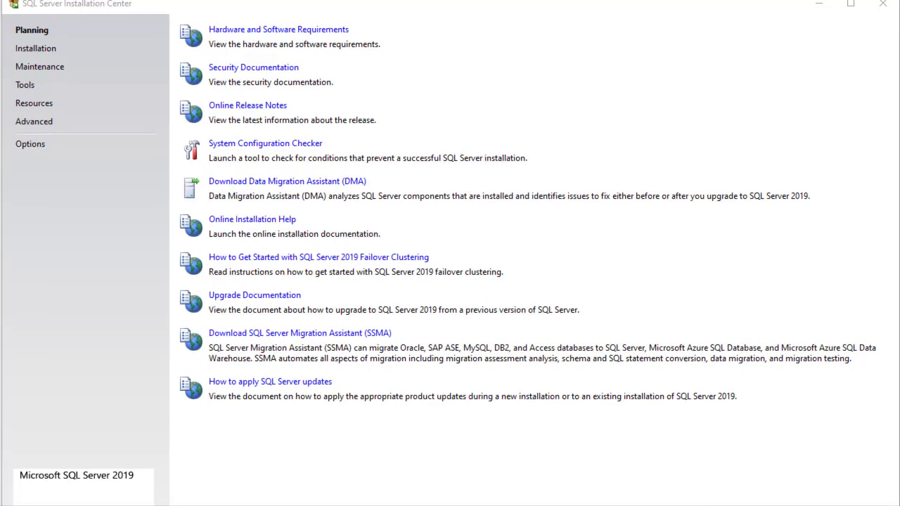
Look through the installation, planning and maintenance options, including the Data Migration Assistant download and Edition Upgrade.
click(39, 50)
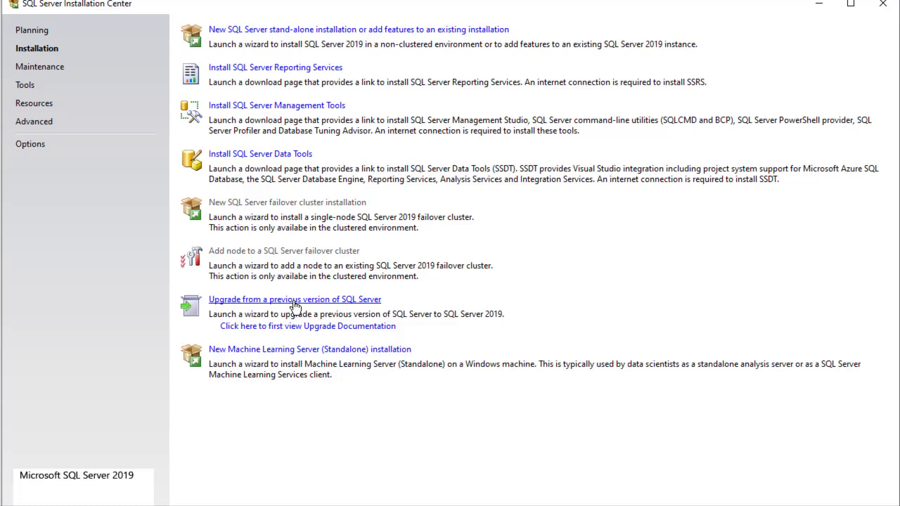
click(47, 33)
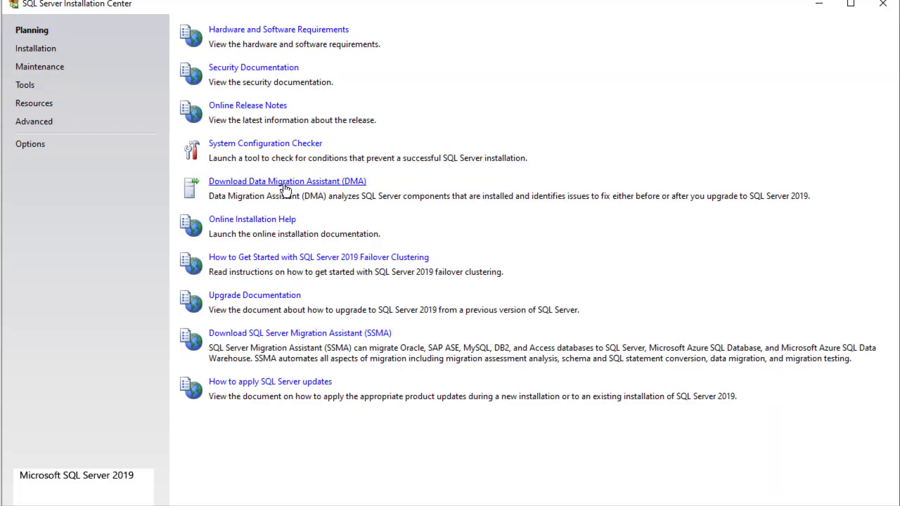
click(352, 184)
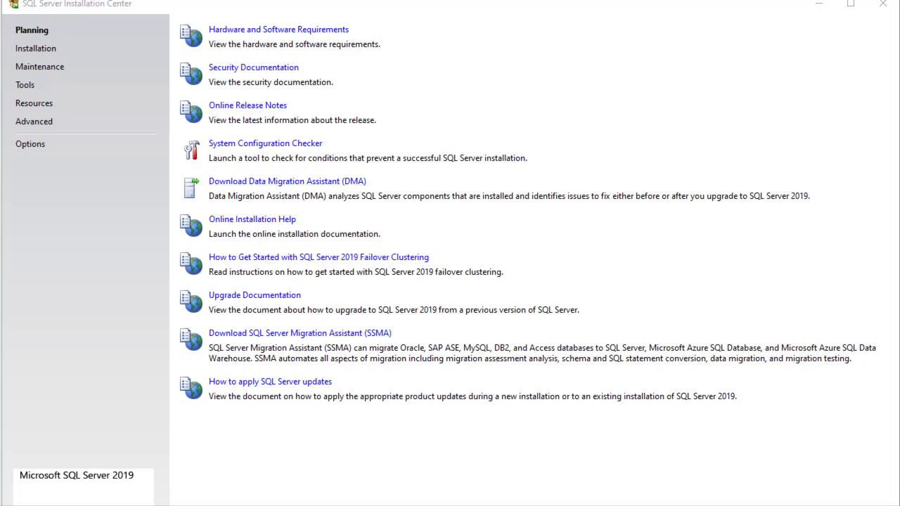
click(47, 70)
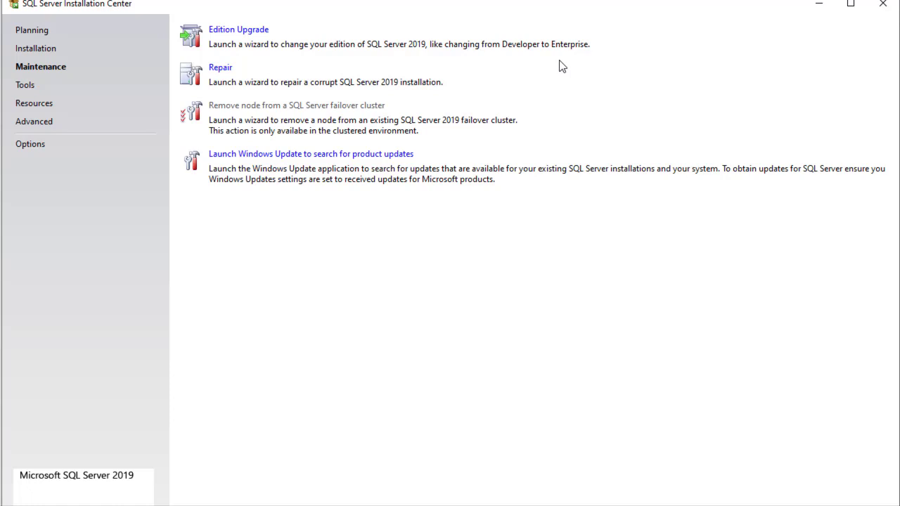
click(243, 31)
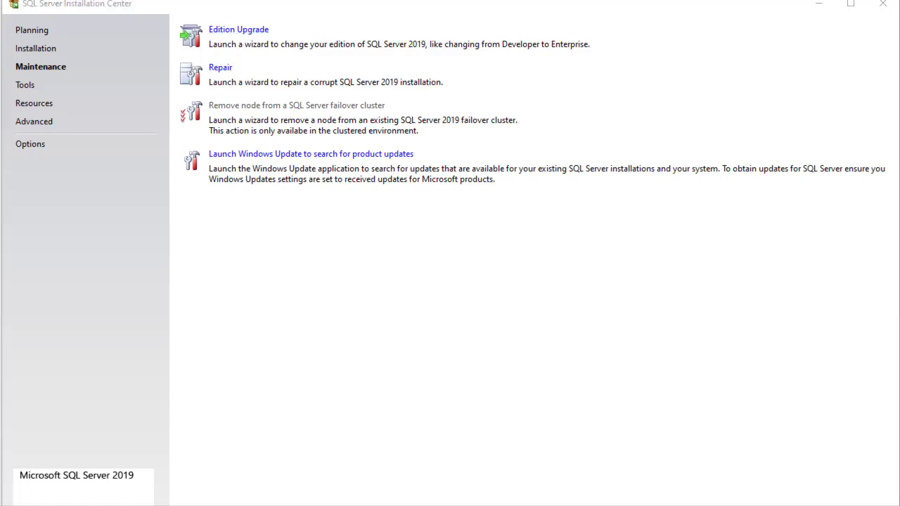
Start a new SQL Server stand-alone installation and continue past the update and install rule checks without enabling Microsoft Update.
click(36, 50)
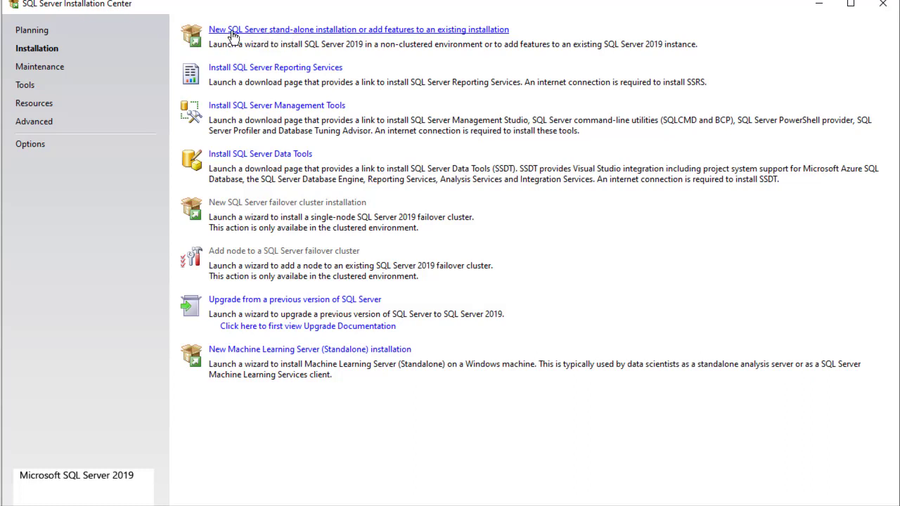
click(317, 32)
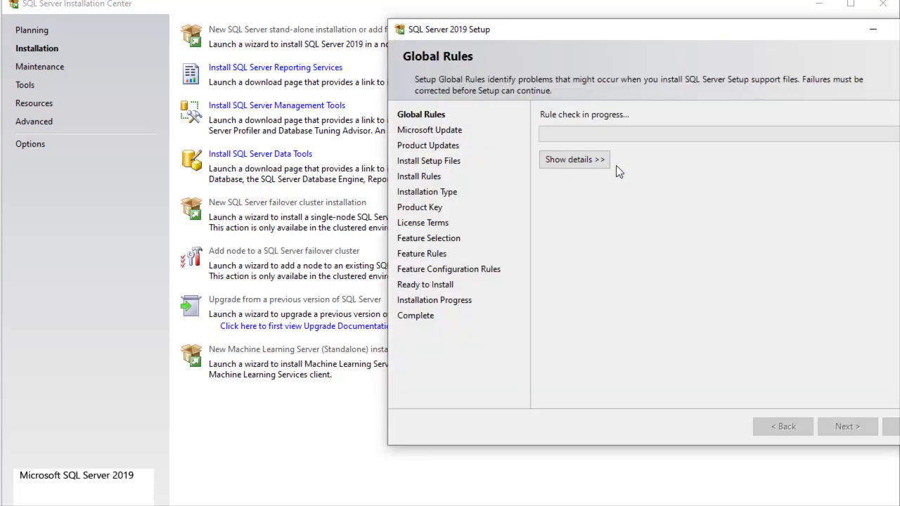
drag(525, 33, 328, 31)
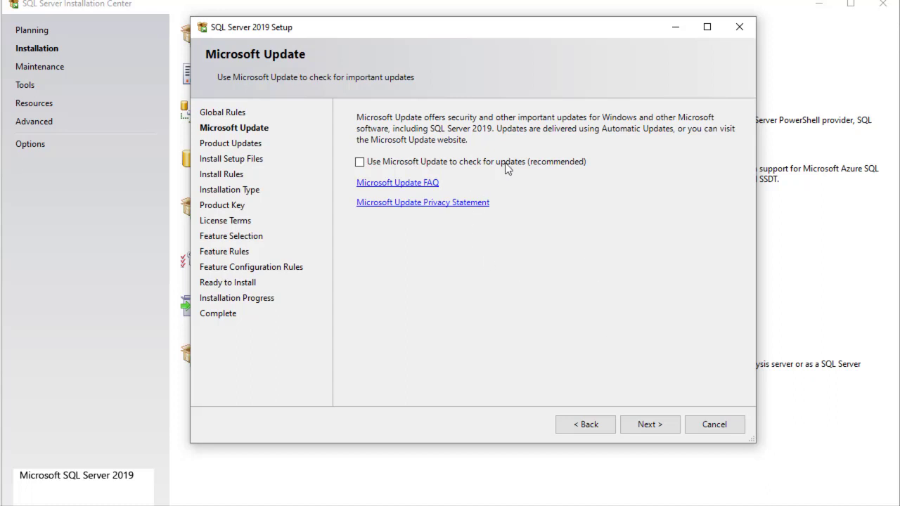
click(648, 426)
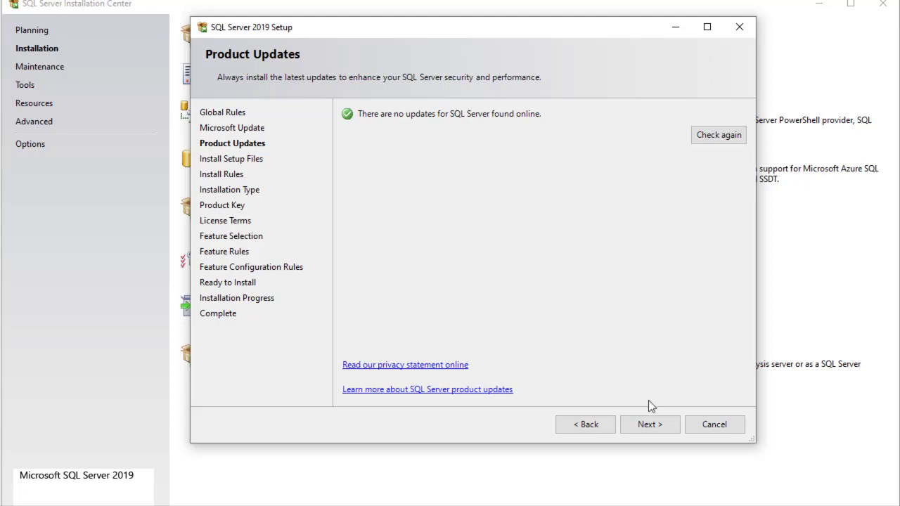
click(659, 427)
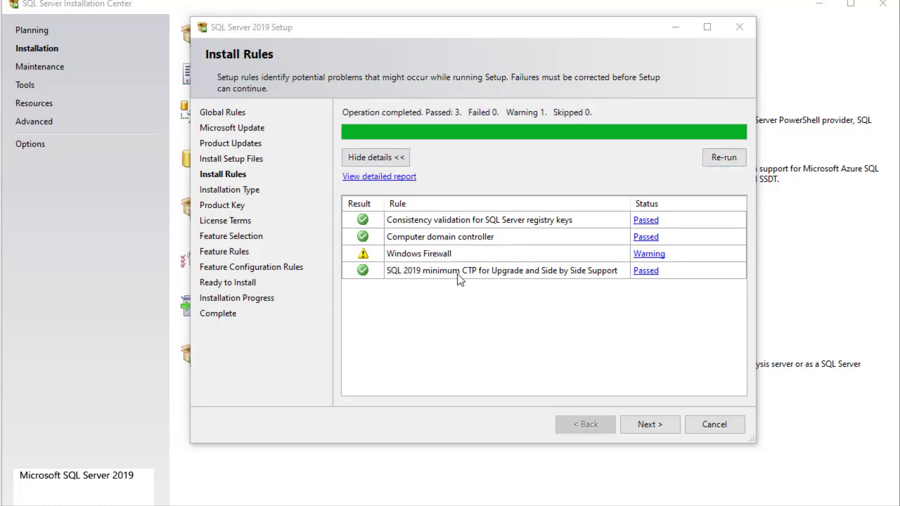
click(655, 425)
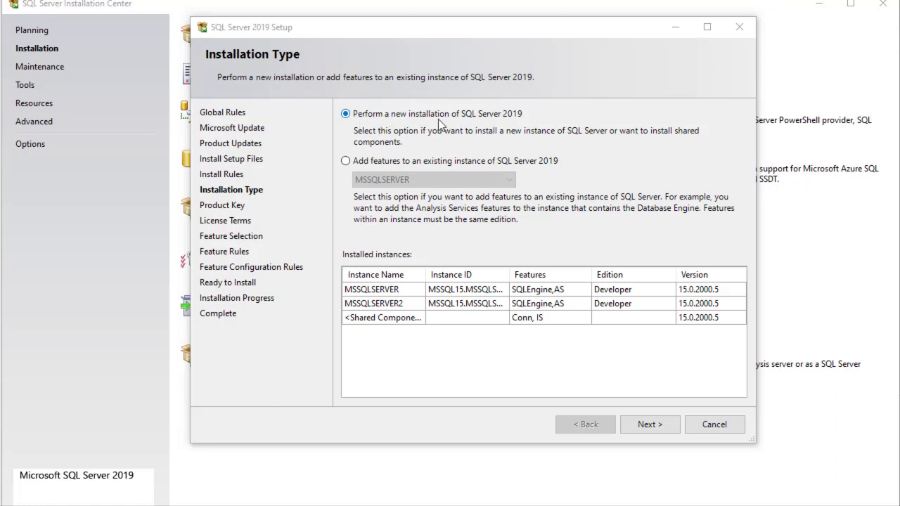
Proceed with a new installation of the free Developer edition and accept the license terms.
click(640, 425)
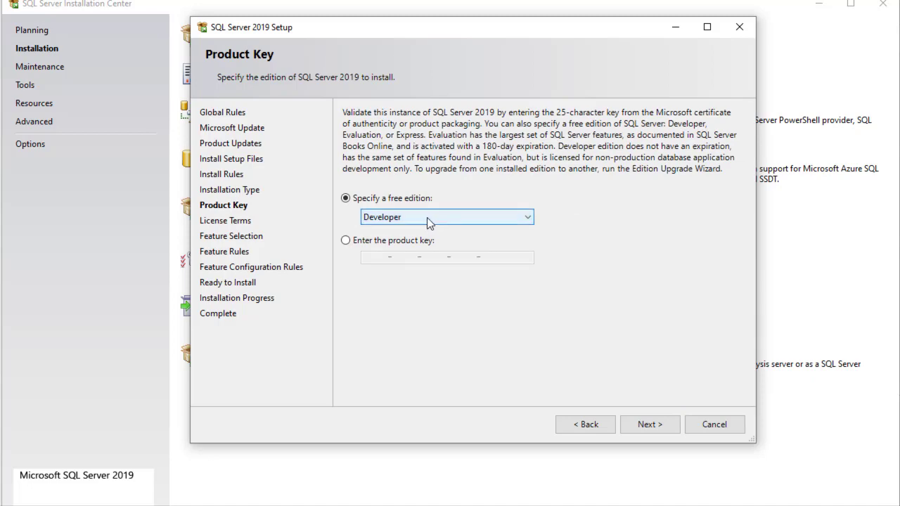
click(651, 426)
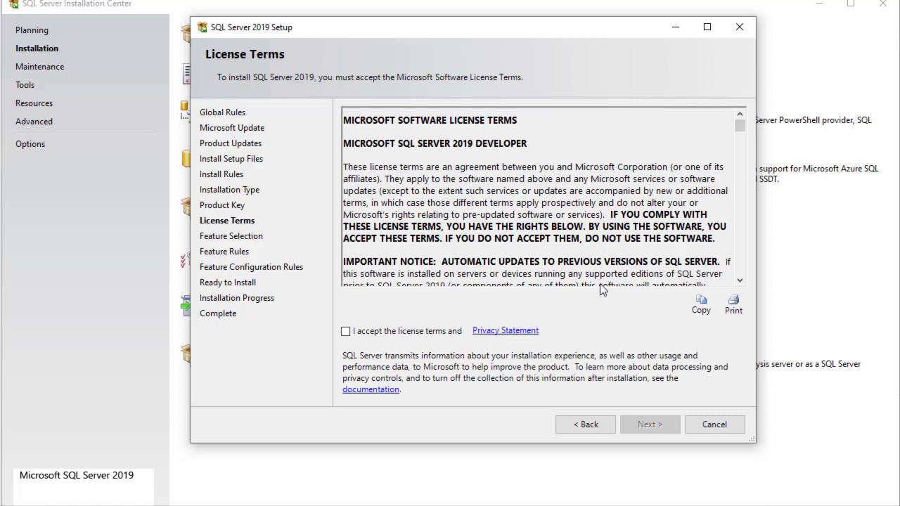
click(386, 332)
click(648, 426)
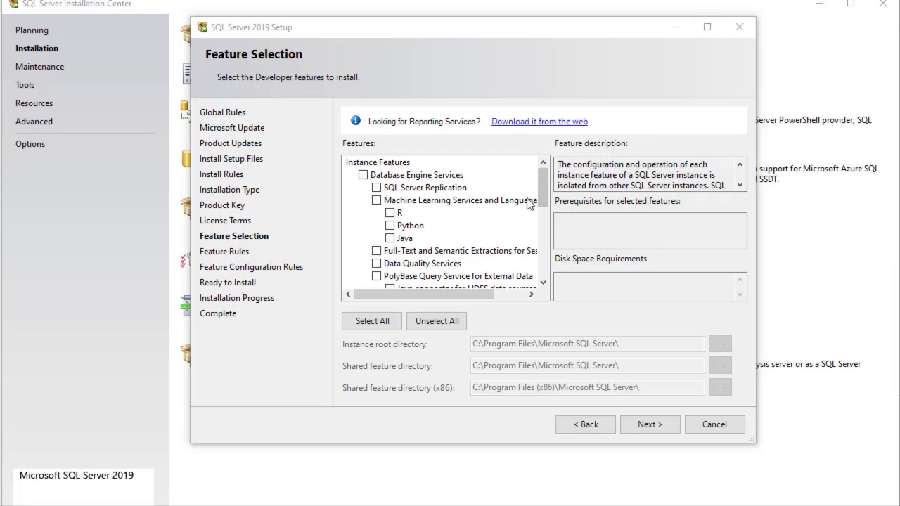
Select the Database Engine Services and Analysis Services features, keep the default instance root directory and continue to the instance configuration.
mouse_move(542, 196)
mouse_down()
mouse_move(547, 204)
mouse_move(544, 190)
mouse_up()
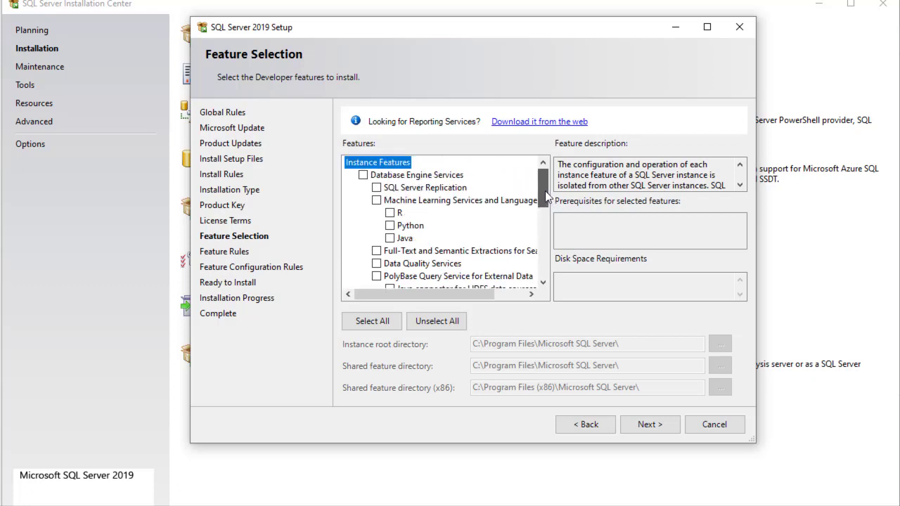
click(363, 175)
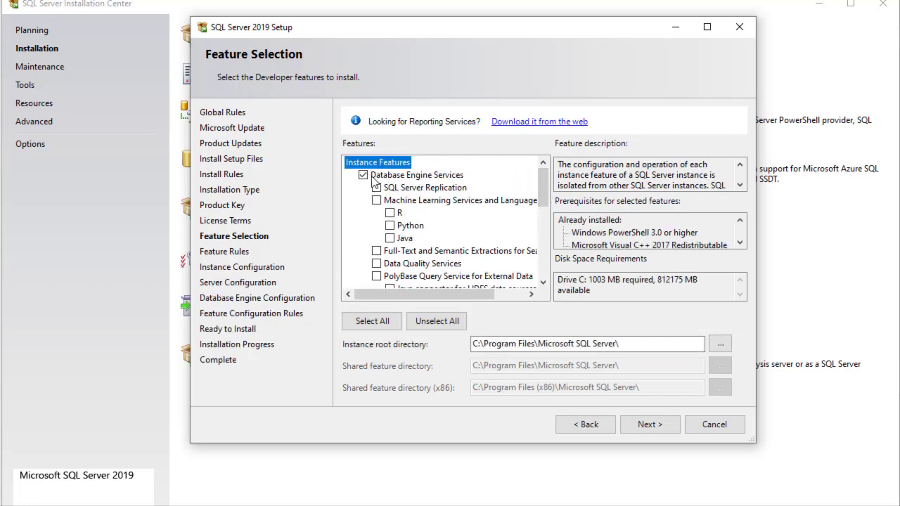
scroll(433, 230, down, 1)
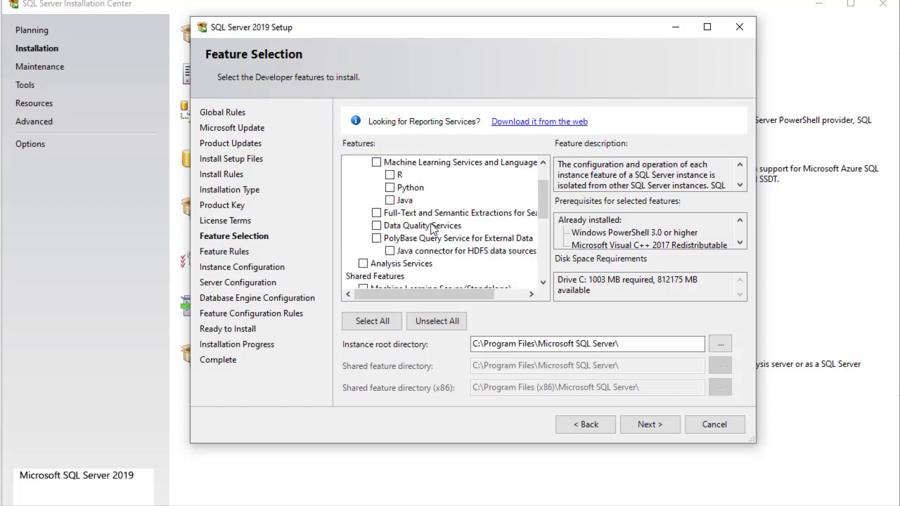
click(362, 264)
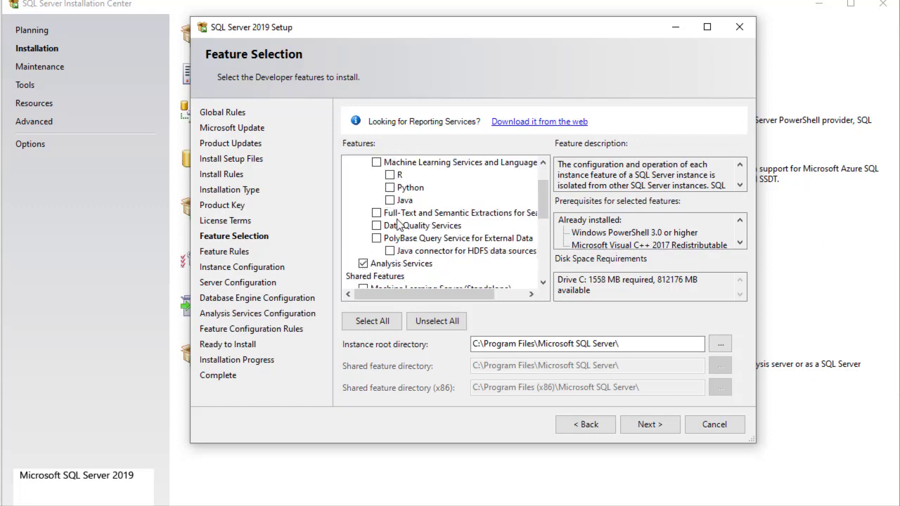
scroll(436, 257, down, 3)
scroll(431, 237, down, 1)
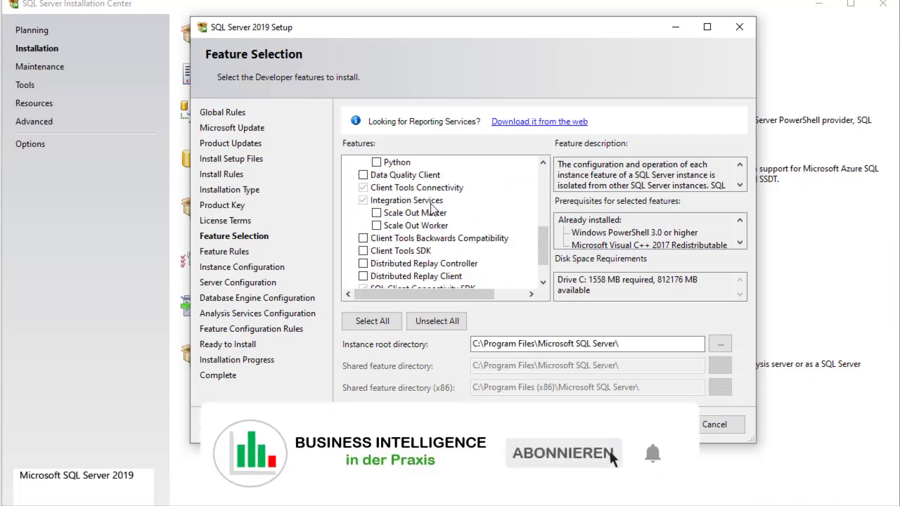
scroll(512, 215, down, 1)
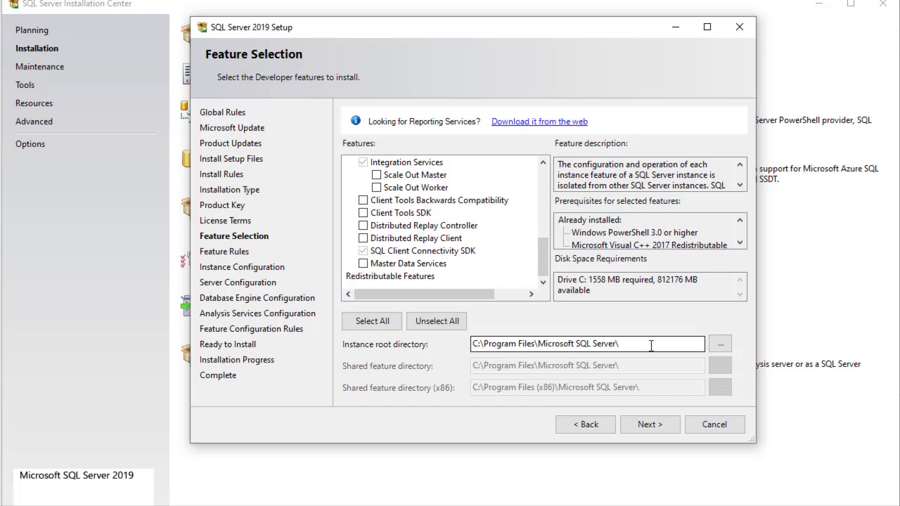
click(659, 426)
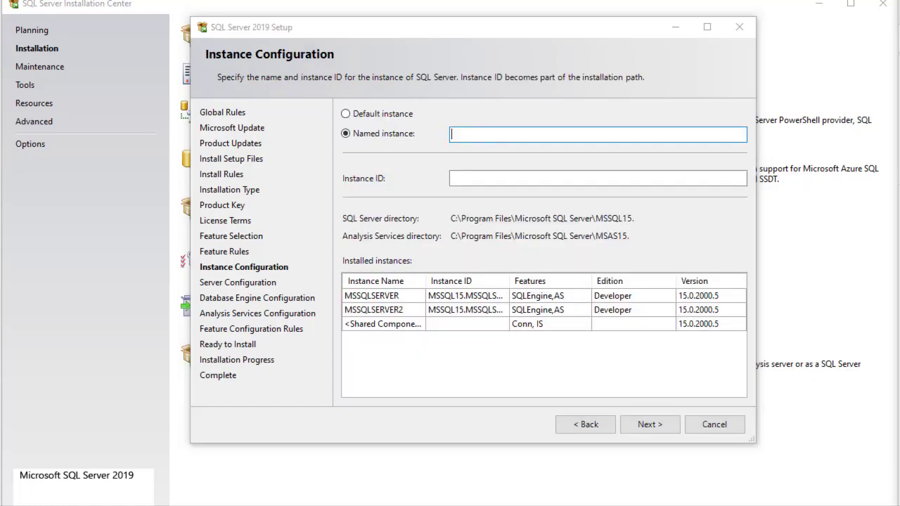
Switch to SQL Server Configuration Manager, examine the TCP port in the MSSQLSERVER instance's TCP/IP properties and return to the setup.
click(494, 141)
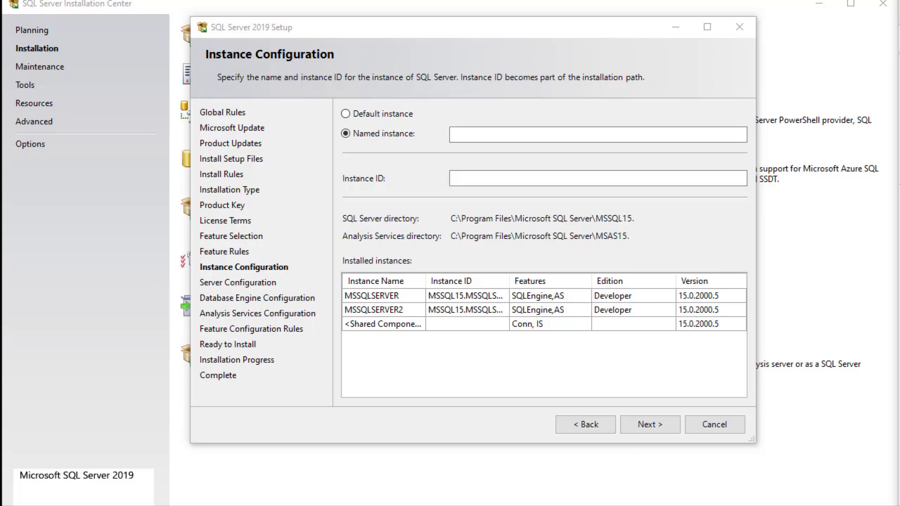
click(662, 492)
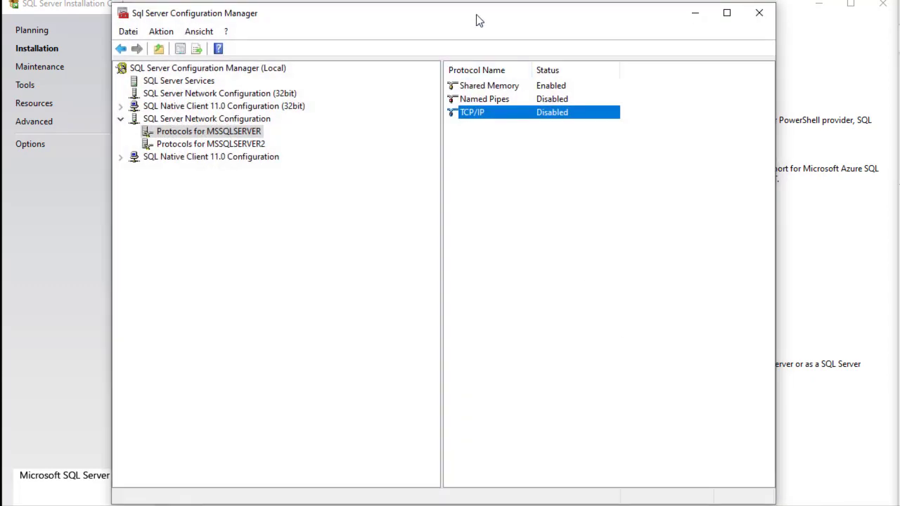
drag(478, 20, 466, 23)
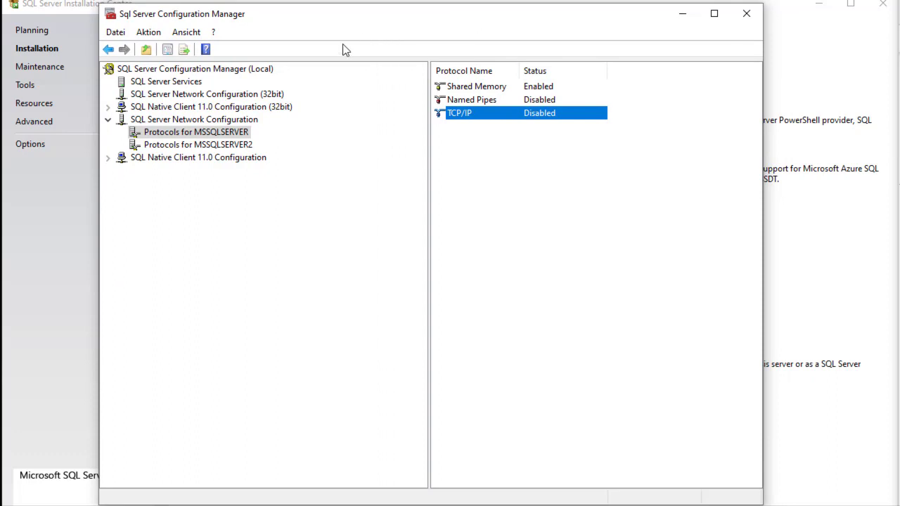
click(173, 119)
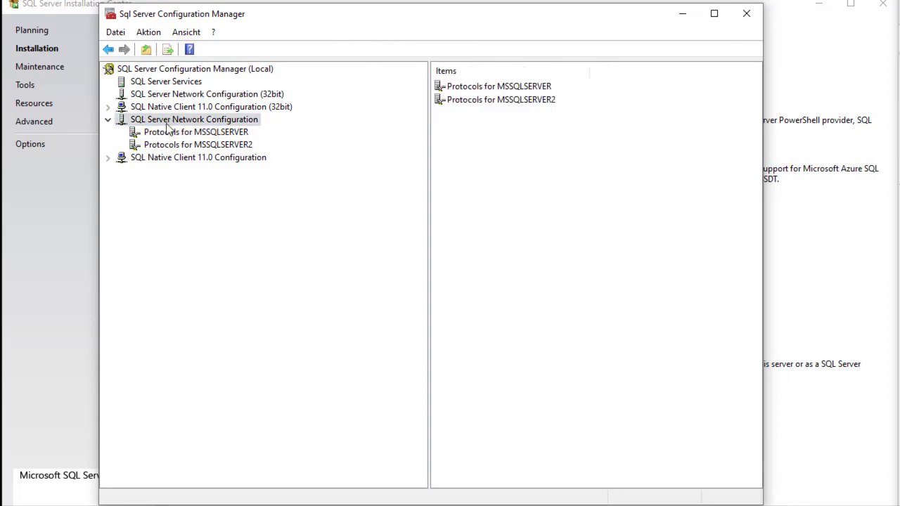
click(211, 133)
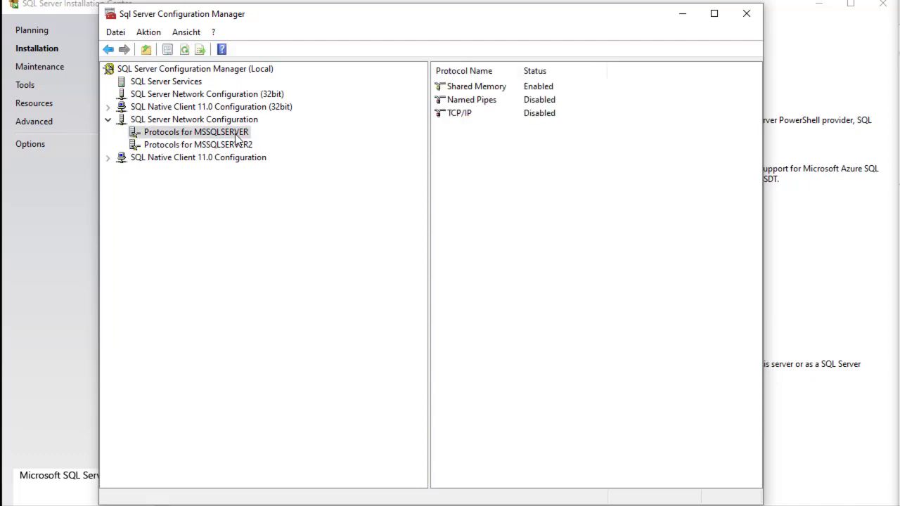
double_click(455, 115)
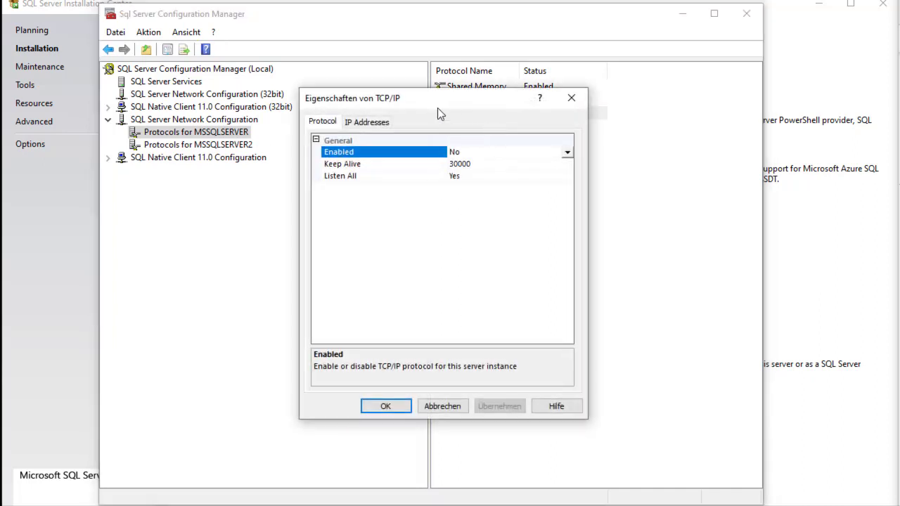
drag(437, 105, 308, 105)
click(259, 121)
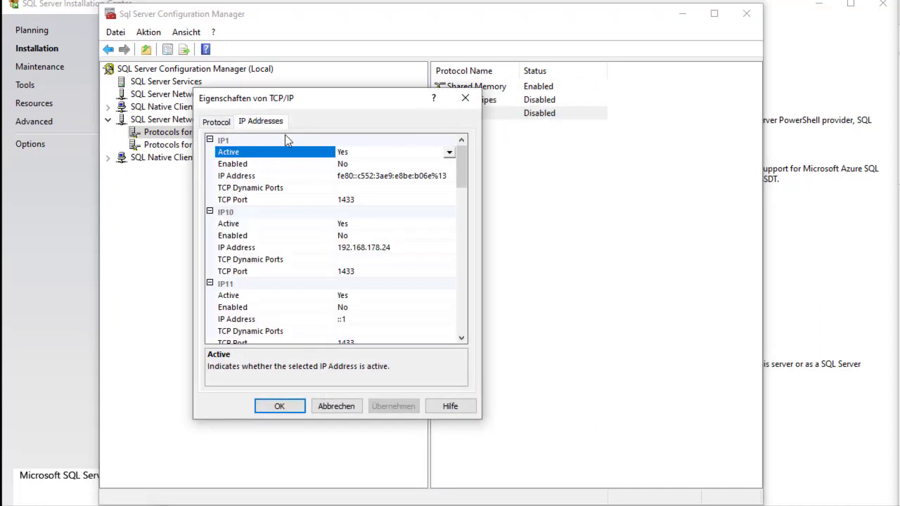
click(365, 201)
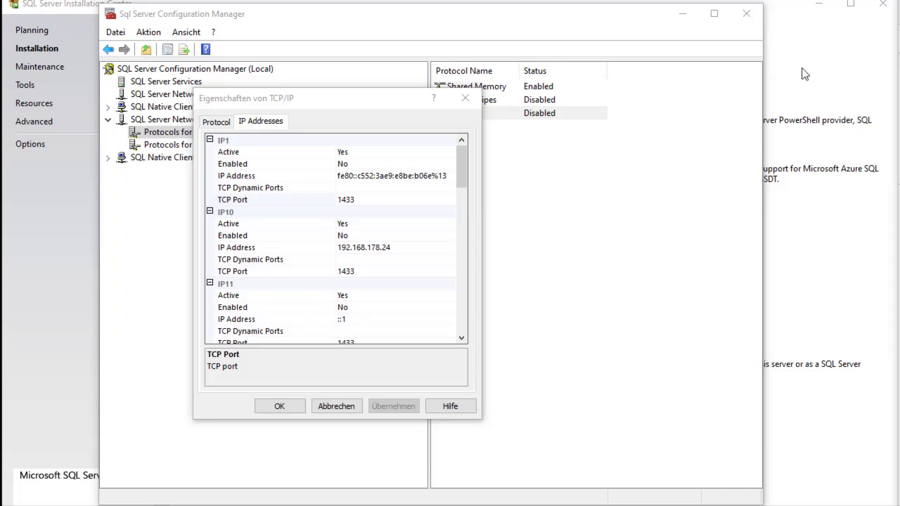
click(798, 12)
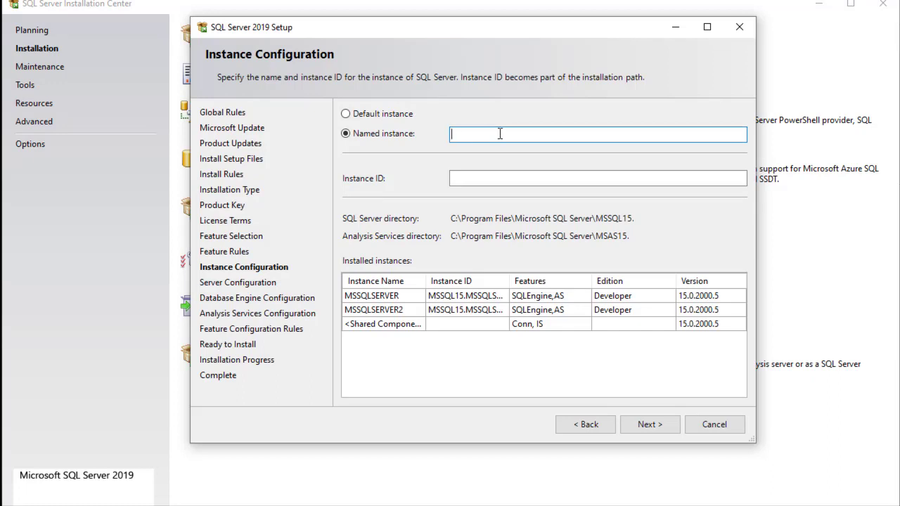
Name the new instance AdventureWorks3 and continue to the server configuration.
text(AdventureWorks3)
click(650, 425)
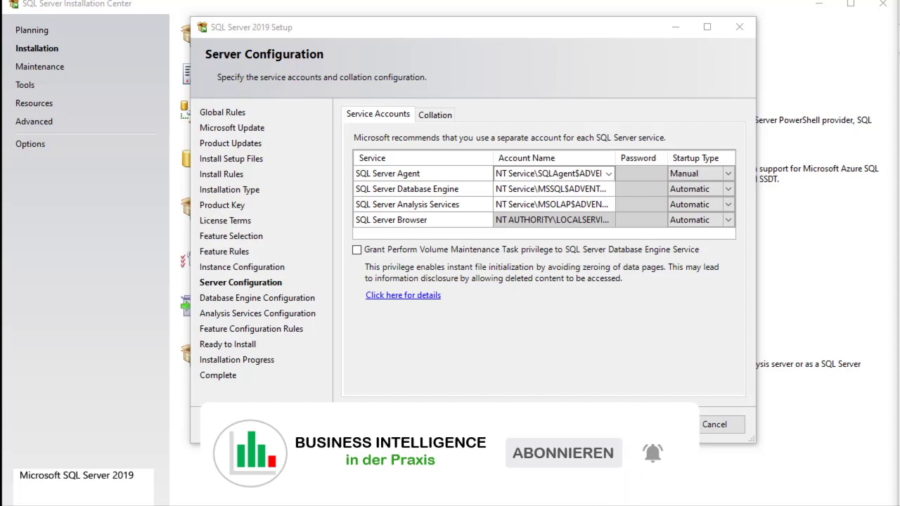
Keep the default service accounts, continue to the Database Engine configuration and look at its data directories.
key(Return)
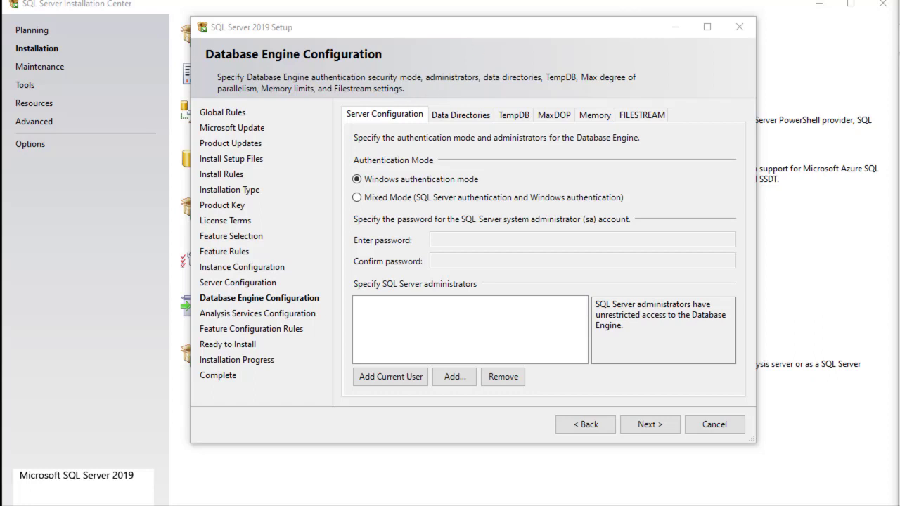
click(461, 116)
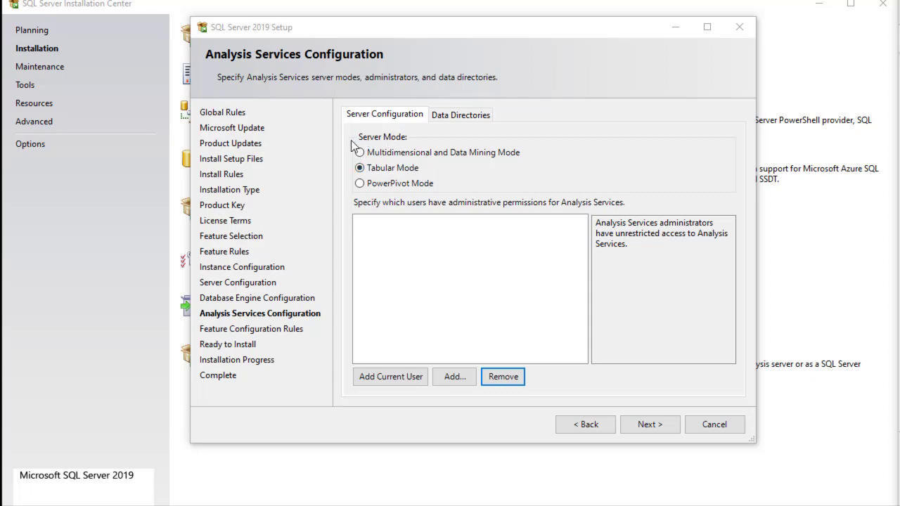
Set the Analysis Services server mode to Tabular Mode and add the current user as its administrator.
click(405, 157)
click(407, 170)
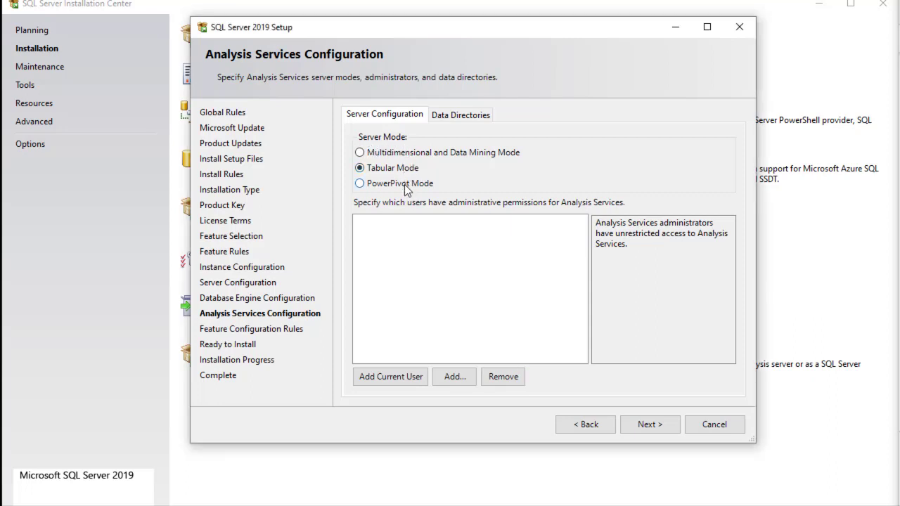
click(405, 183)
click(404, 155)
click(414, 168)
click(391, 379)
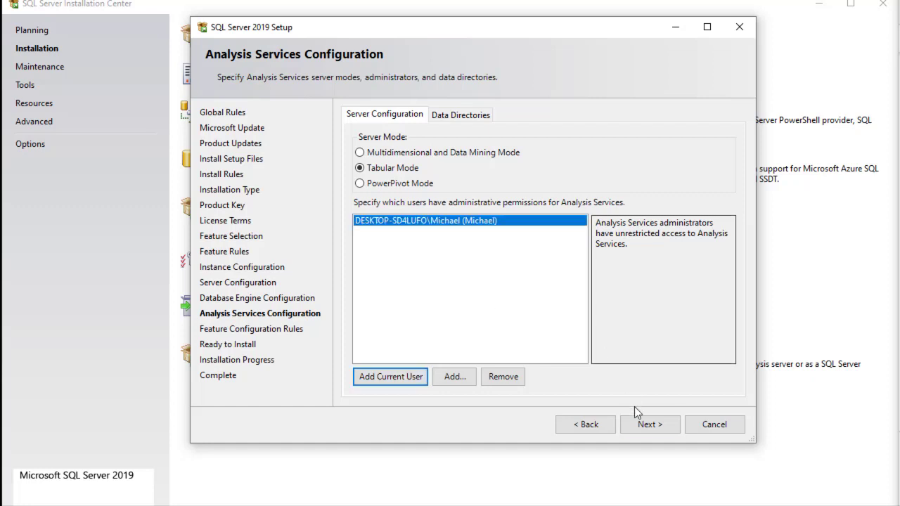
Continue to the installation summary and review its features, instance configuration, directories, TempDB, memory and administrator settings.
click(667, 425)
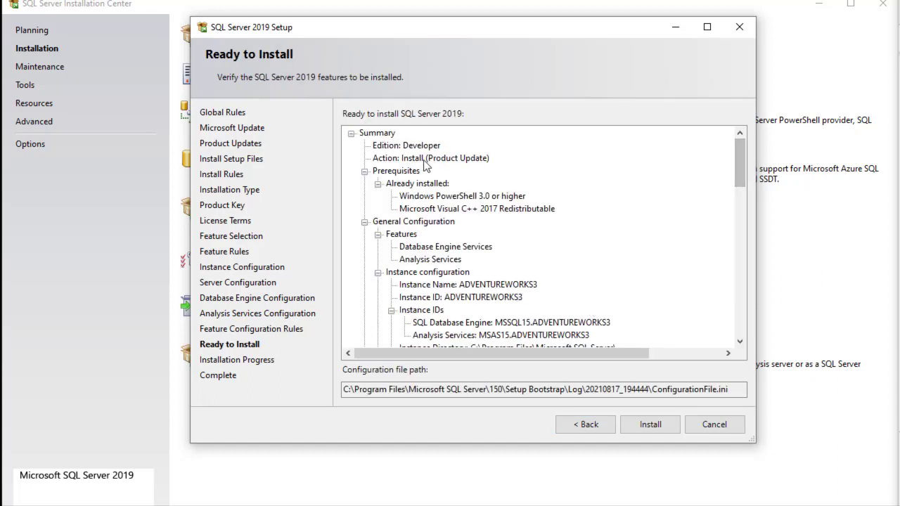
scroll(538, 181, down, 10)
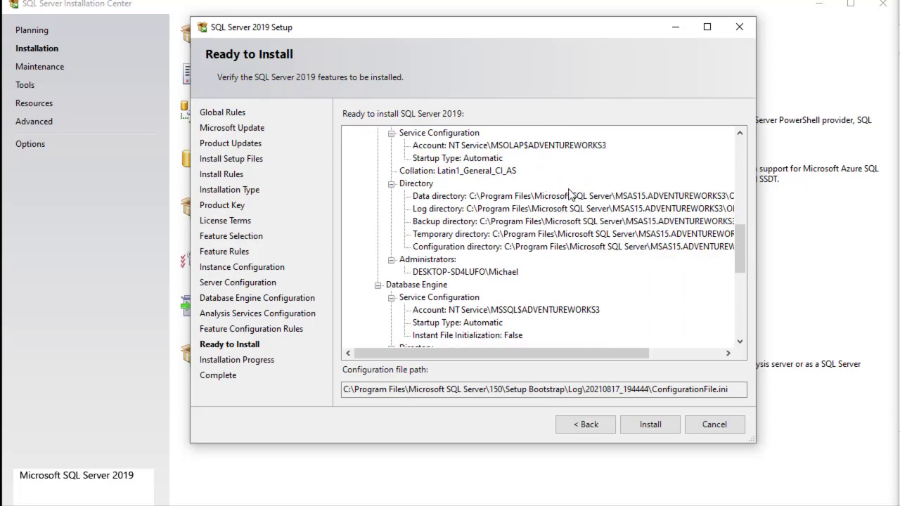
scroll(570, 194, down, 8)
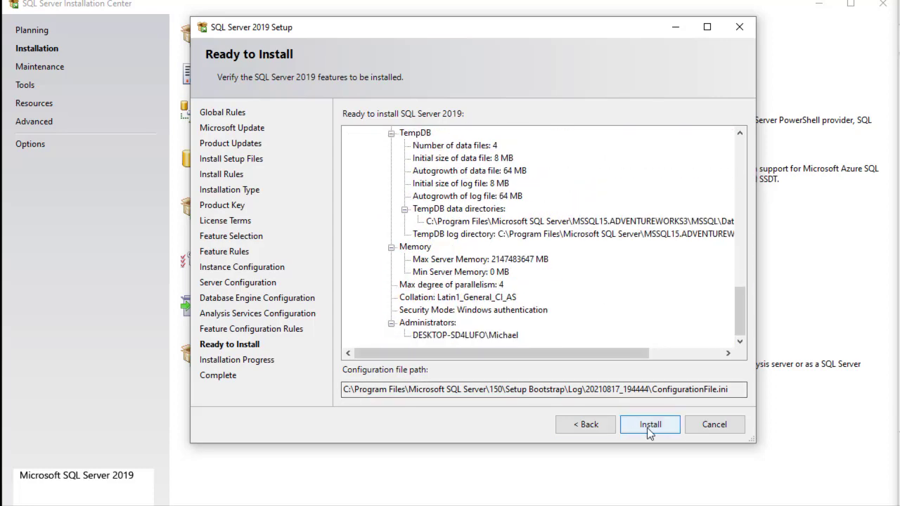